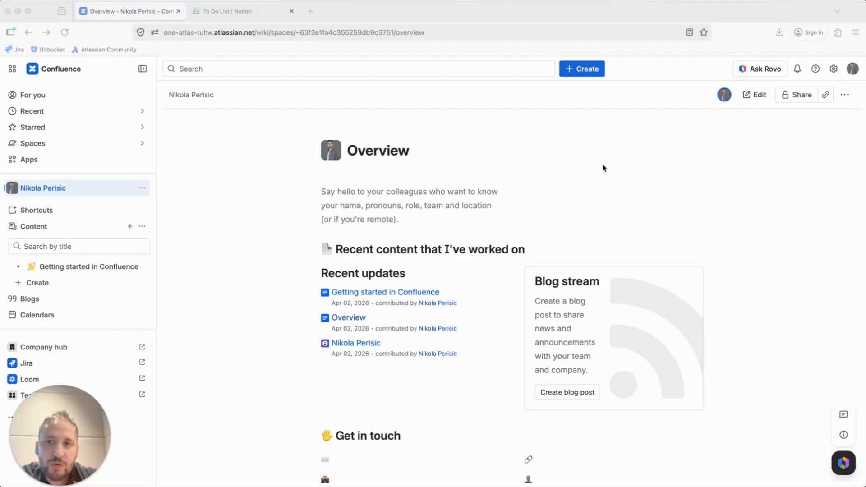
# Step: Look at the To Do List page in Notion, then return to Confluence and create a new page in the personal space
pyautogui.click(231, 13)
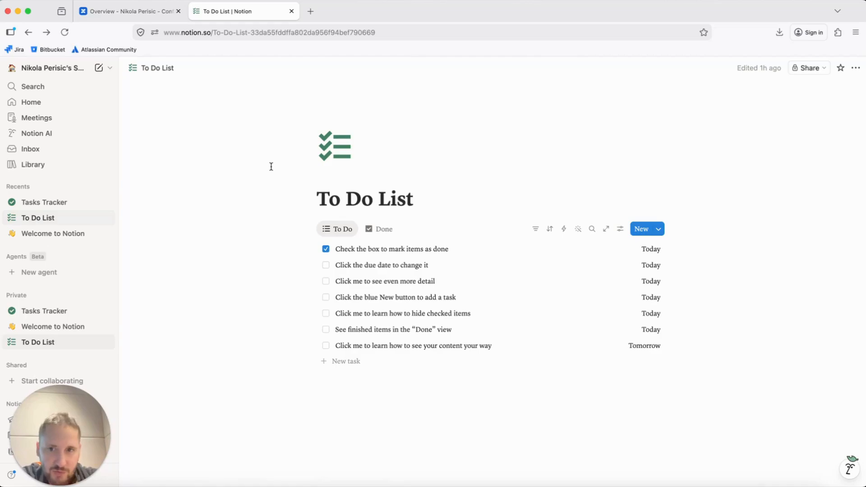
pyautogui.click(122, 12)
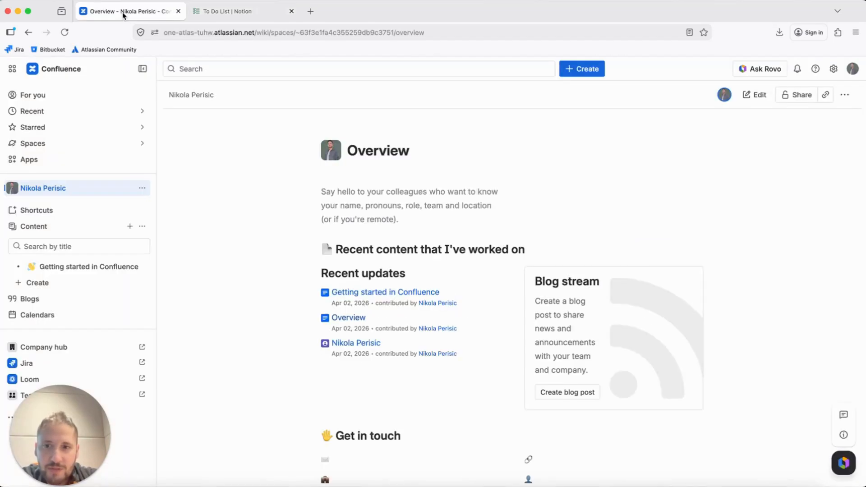
pyautogui.click(94, 282)
pyautogui.click(100, 354)
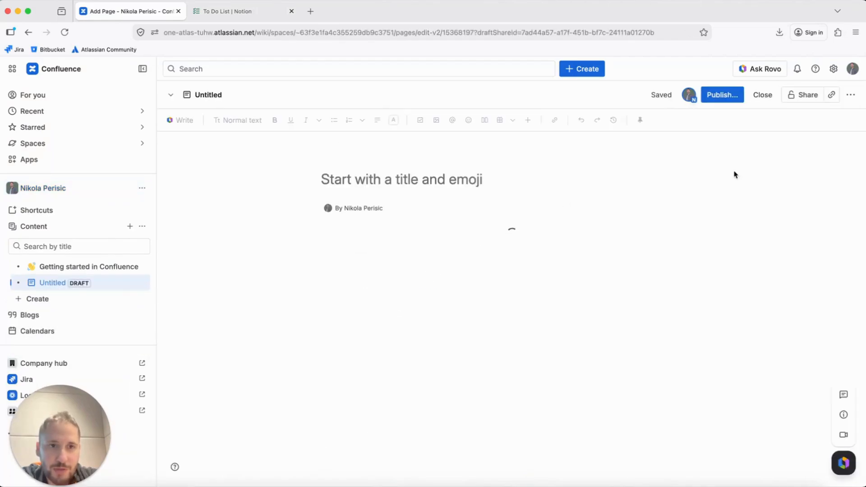
# Step: Open the import options of the untitled draft and start a bulk page import from Notion
pyautogui.click(854, 98)
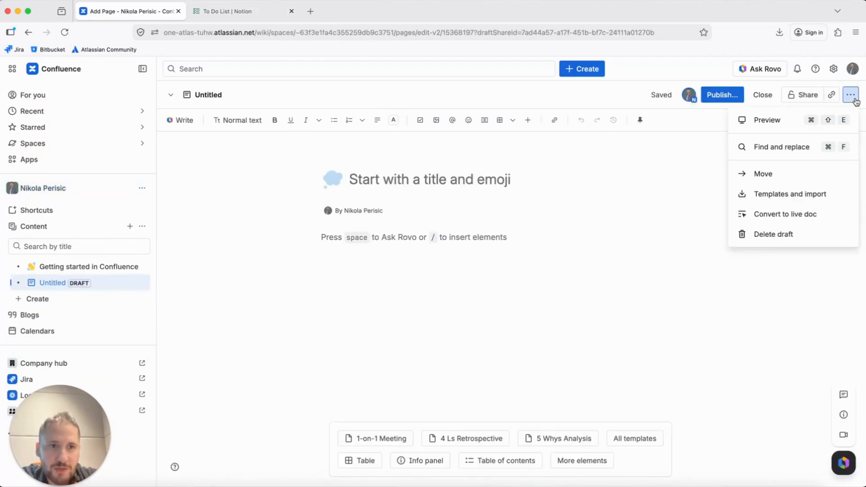
pyautogui.click(792, 194)
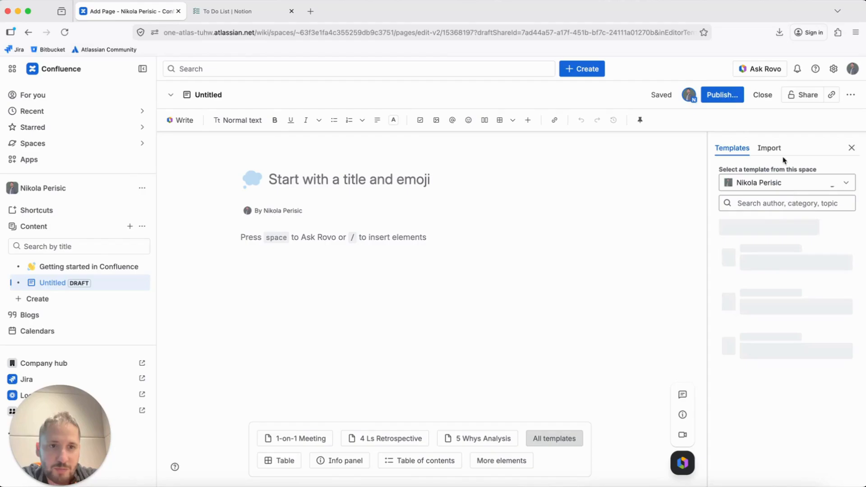
pyautogui.click(769, 148)
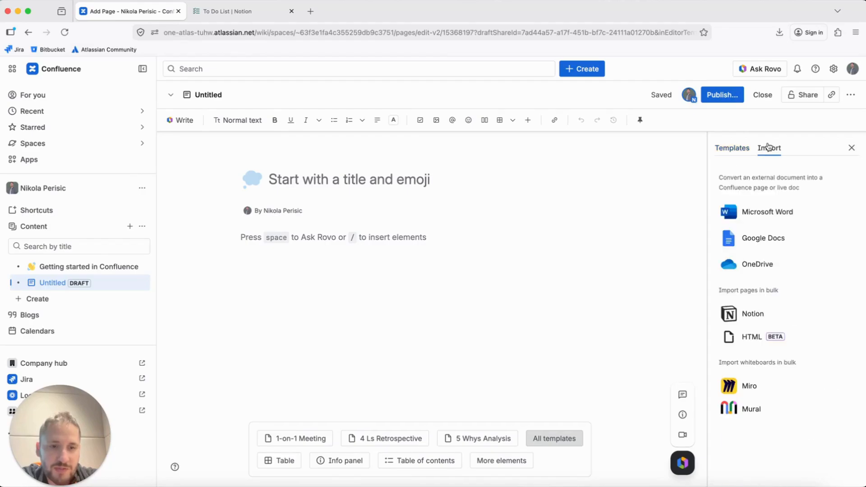
pyautogui.click(745, 316)
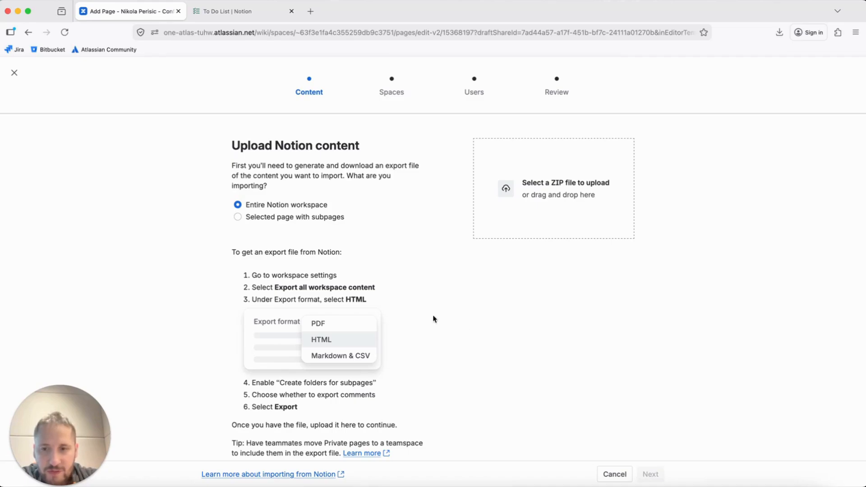
# Step: Review the export instructions for an entire Notion workspace and look at the To Do List page in Notion
pyautogui.moveTo(275, 287); pyautogui.dragTo(394, 290)
pyautogui.click(395, 290)
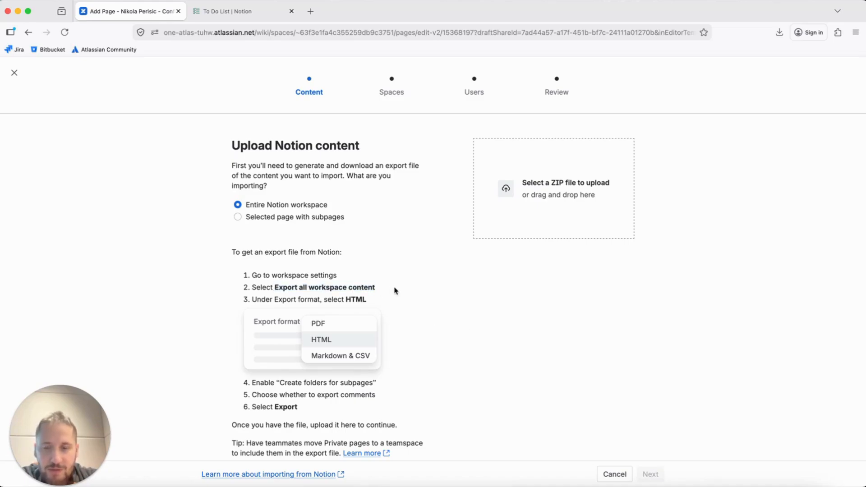
pyautogui.click(224, 13)
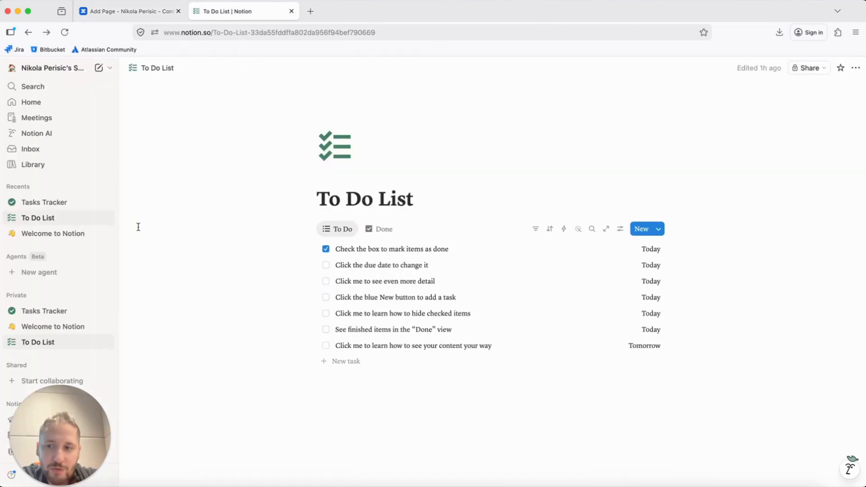
pyautogui.moveTo(61, 423)
pyautogui.mouseDown()
pyautogui.moveTo(64, 333)
pyautogui.moveTo(51, 434)
pyautogui.mouseUp()
pyautogui.click(171, 348)
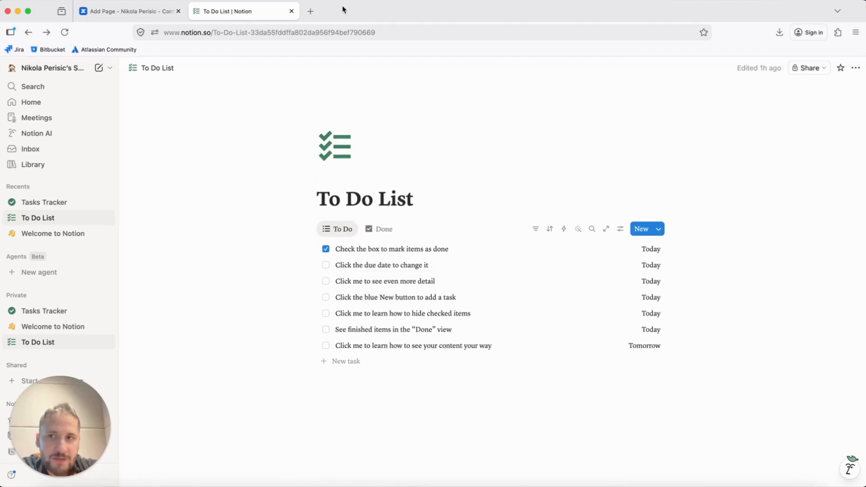
pyautogui.click(139, 19)
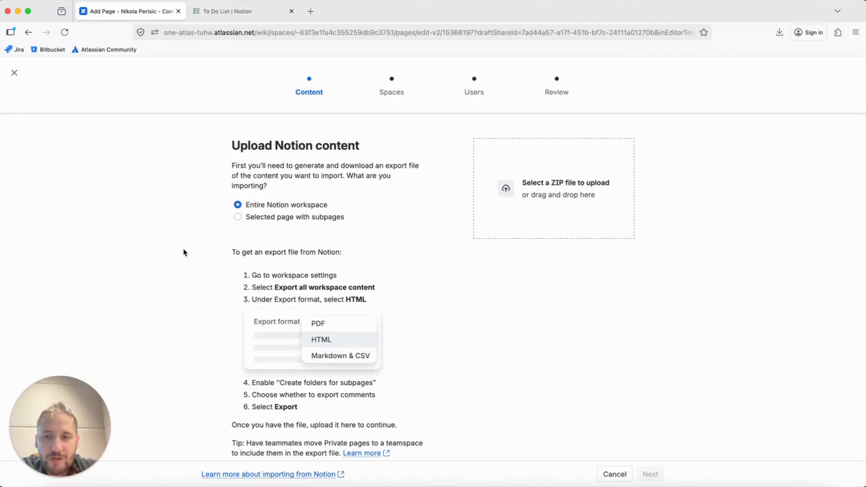
# Step: Set the import scope to Selected page with subpages, upload the ZIP export beginning with 54233f89 from Downloads, and continue to the space setup
pyautogui.click(277, 222)
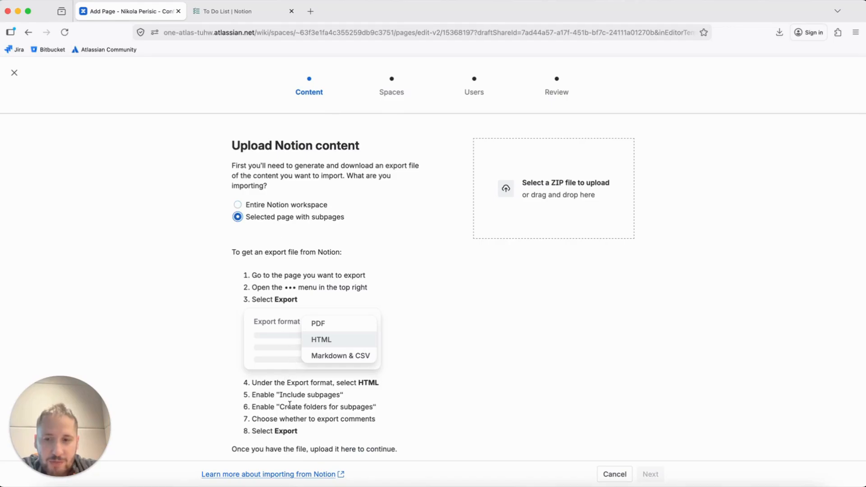
pyautogui.click(506, 189)
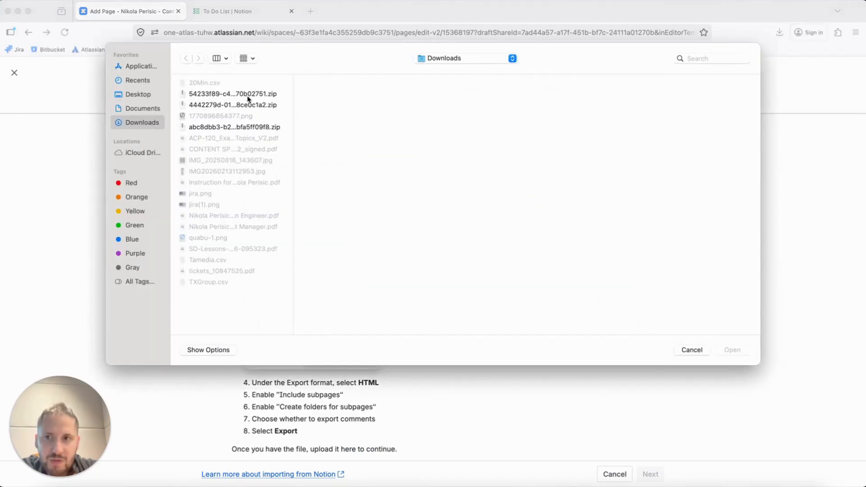
pyautogui.click(248, 96)
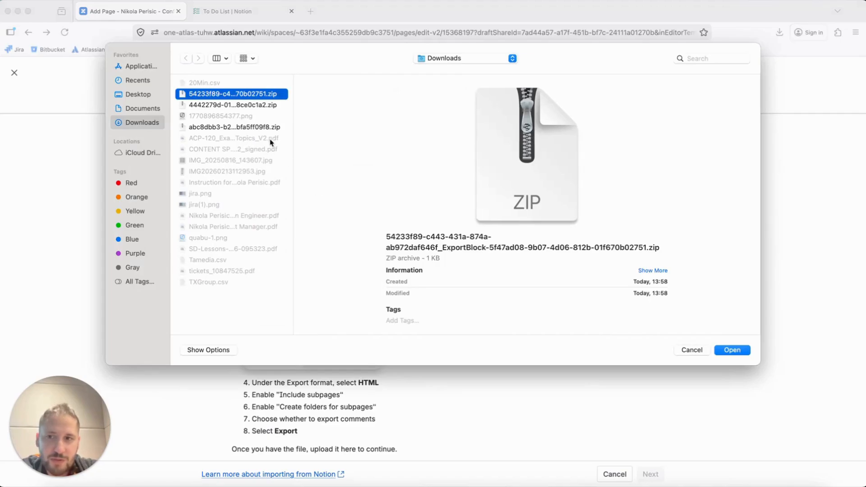
pyautogui.scroll(-1, 414, 208)
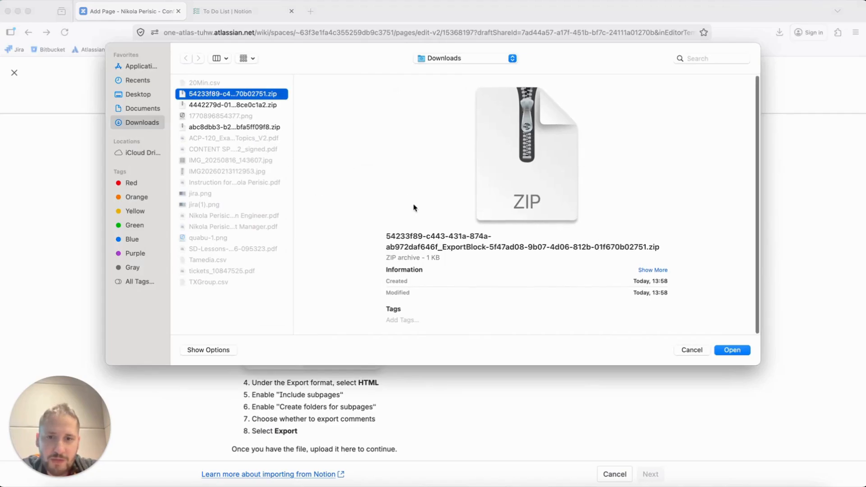
pyautogui.click(729, 350)
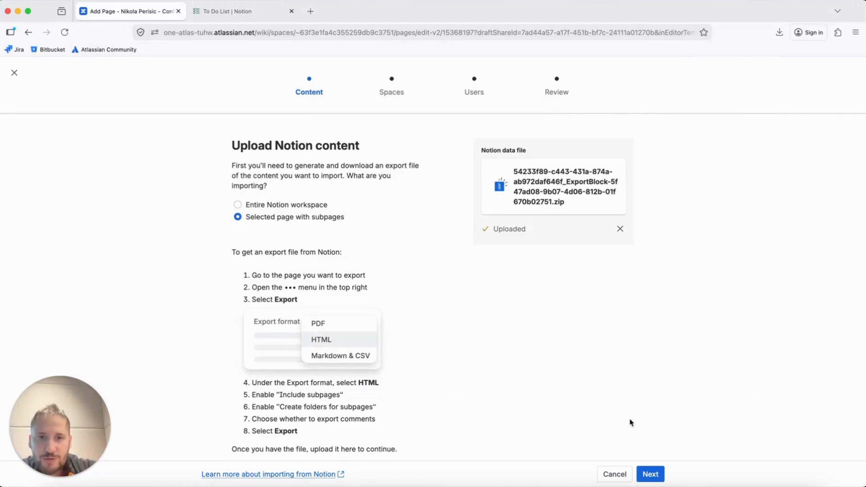
pyautogui.click(651, 476)
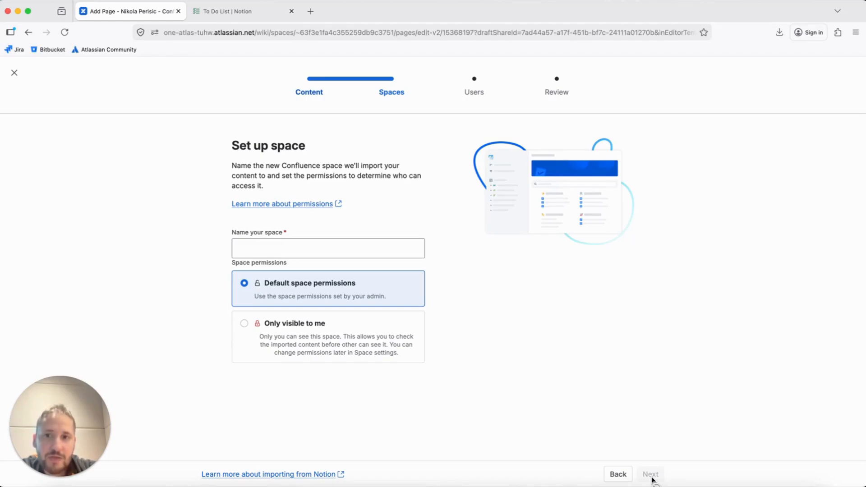
# Step: Name the new space Notion Import, set its permissions to Only visible to me, and continue to the user transfer
pyautogui.click(363, 247)
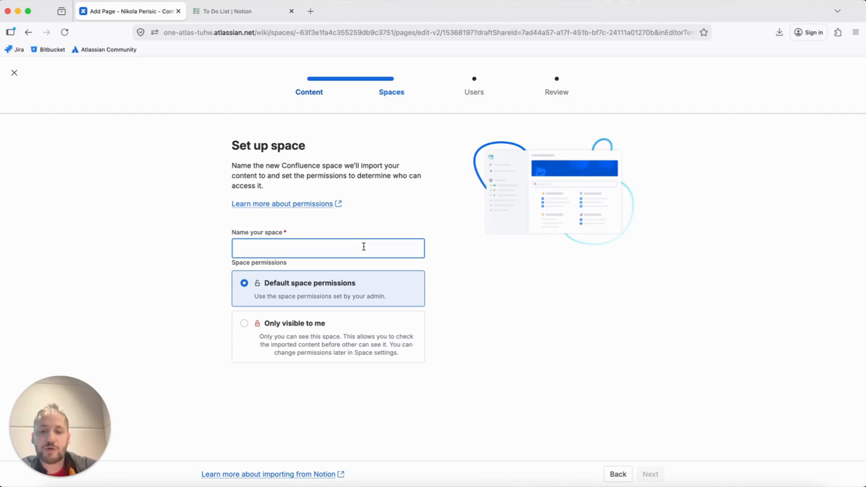
pyautogui.write('Notion Import')
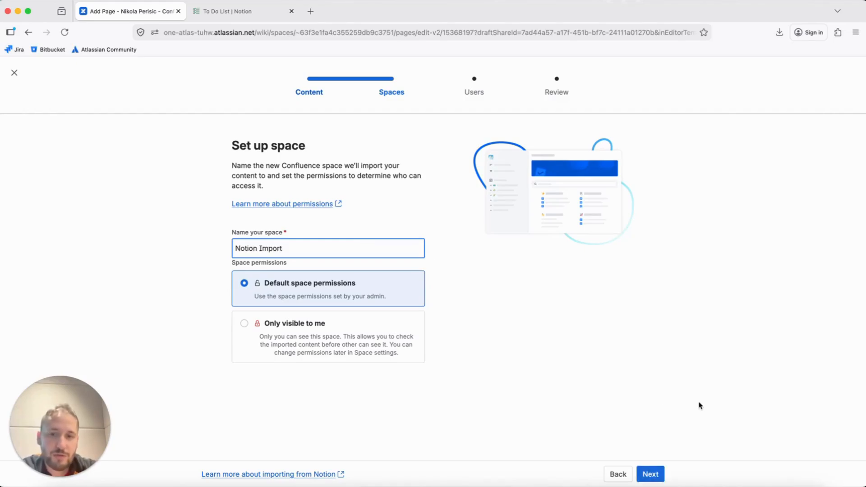
pyautogui.click(367, 352)
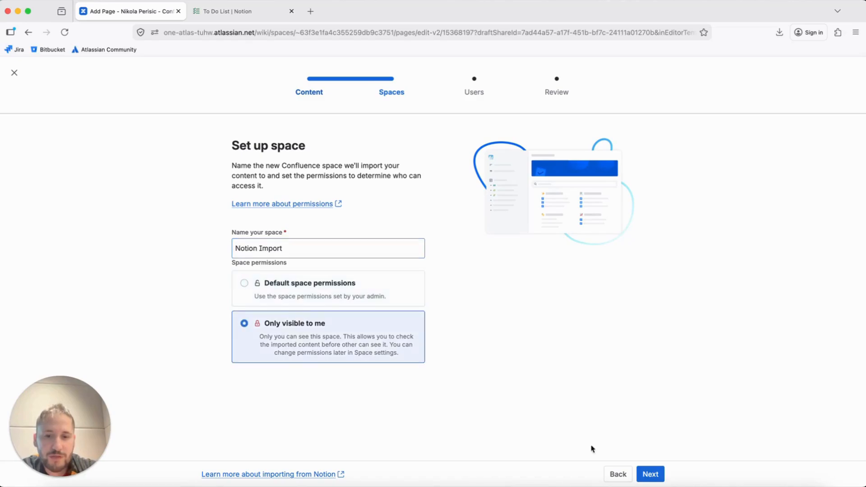
pyautogui.click(650, 473)
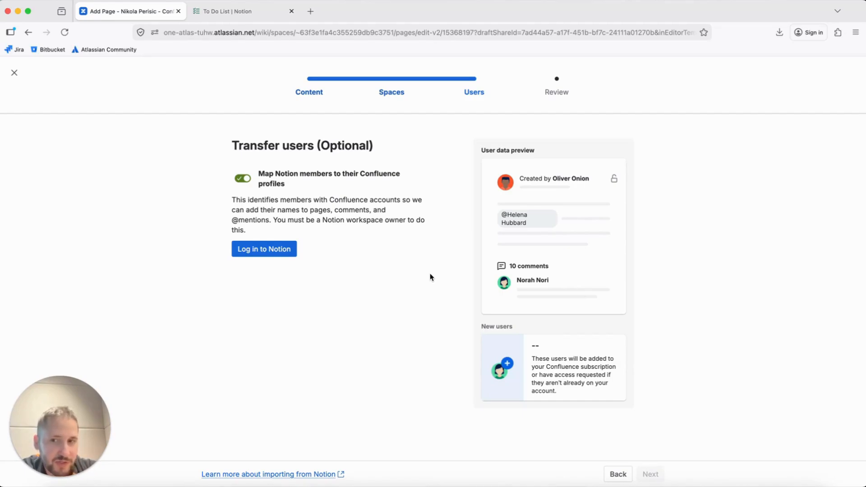
# Step: Try to connect Confluence to Notion for member mapping, granting access to the private pages Tasks Tracker, To Do List and Welcome to Notion
pyautogui.click(278, 251)
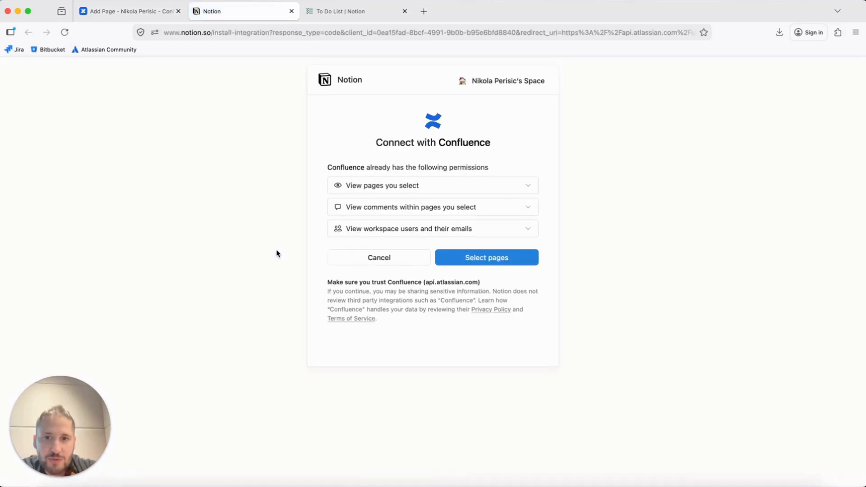
pyautogui.click(481, 264)
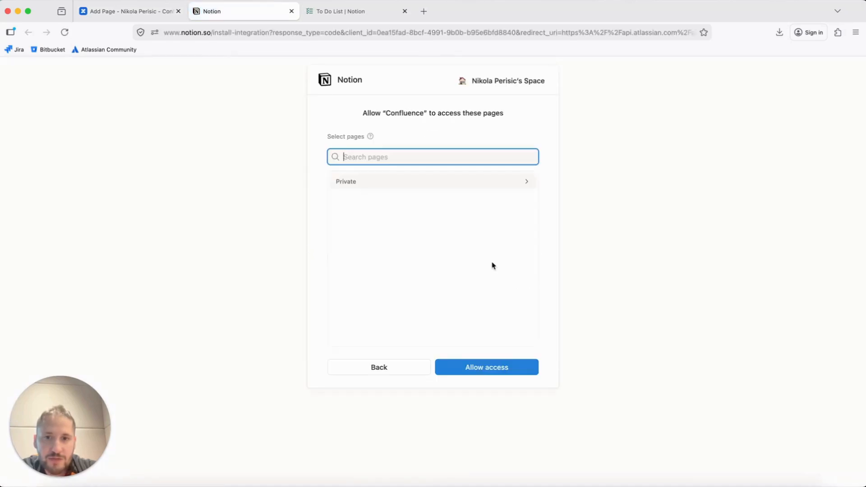
pyautogui.click(492, 188)
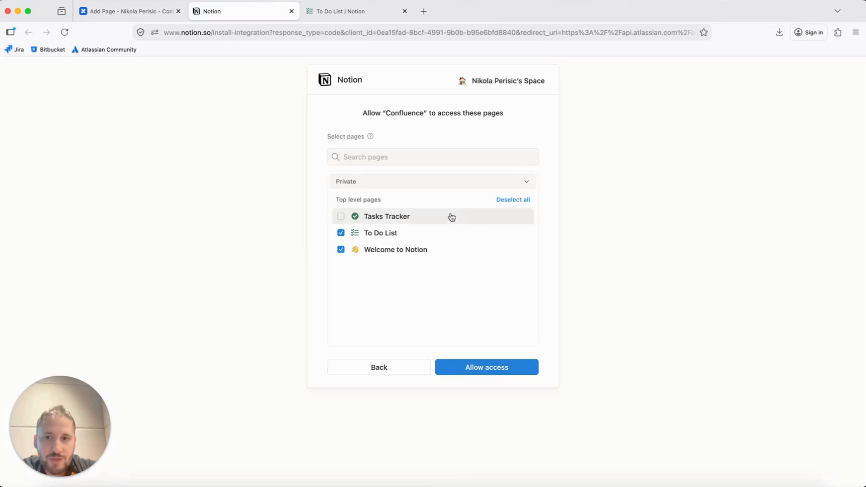
pyautogui.click(451, 217)
pyautogui.click(463, 365)
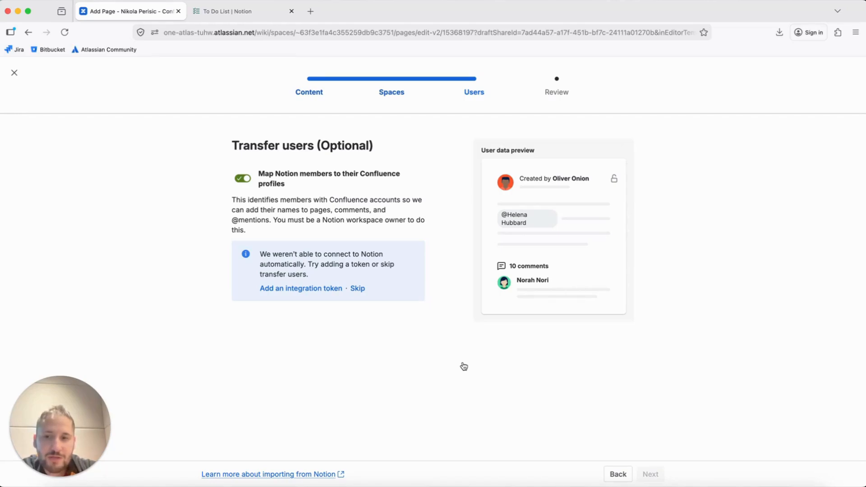
# Step: Skip transferring users, start the Notion import, and open the importer dashboard to track it
pyautogui.click(359, 288)
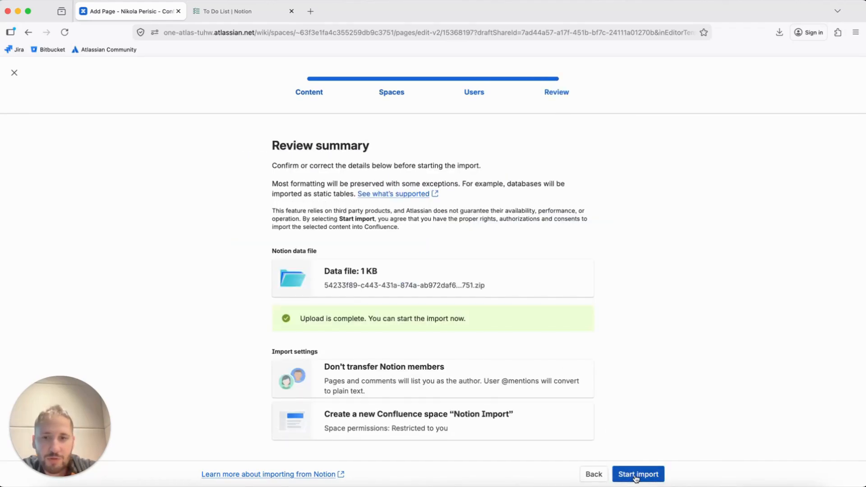
pyautogui.click(636, 474)
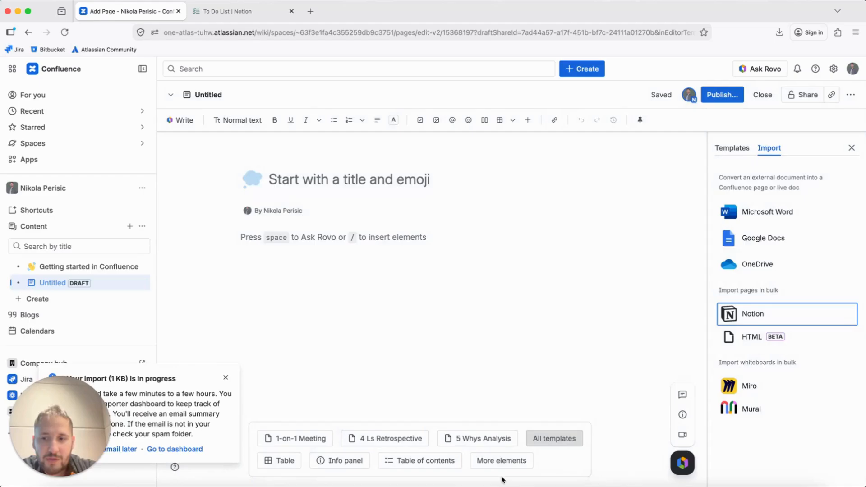
pyautogui.click(192, 448)
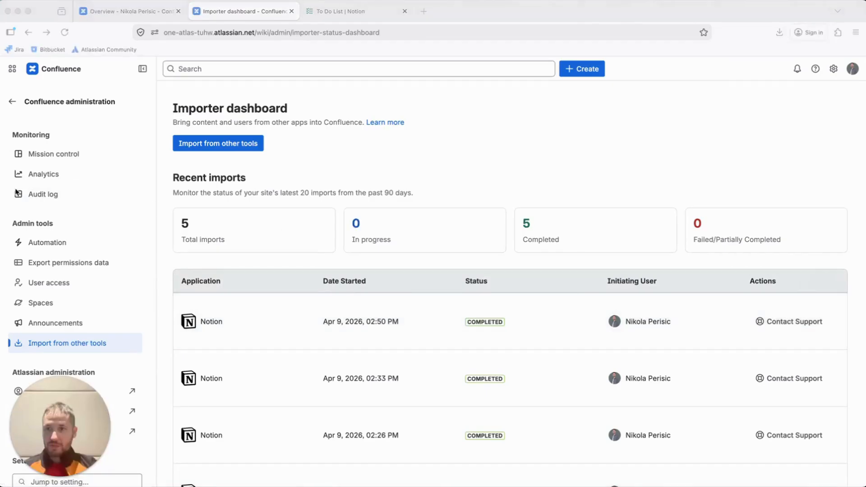
# Step: Open the Notion Import space from the spaces list and display its Todo List database
pyautogui.click(110, 11)
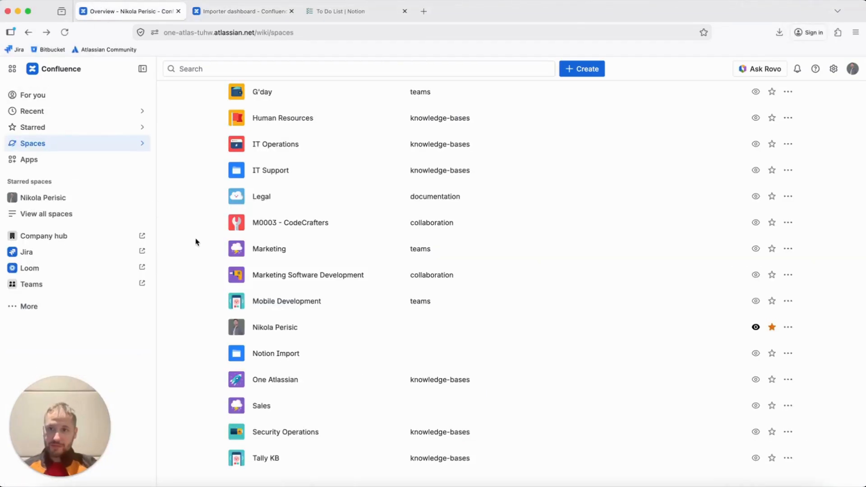
pyautogui.click(261, 364)
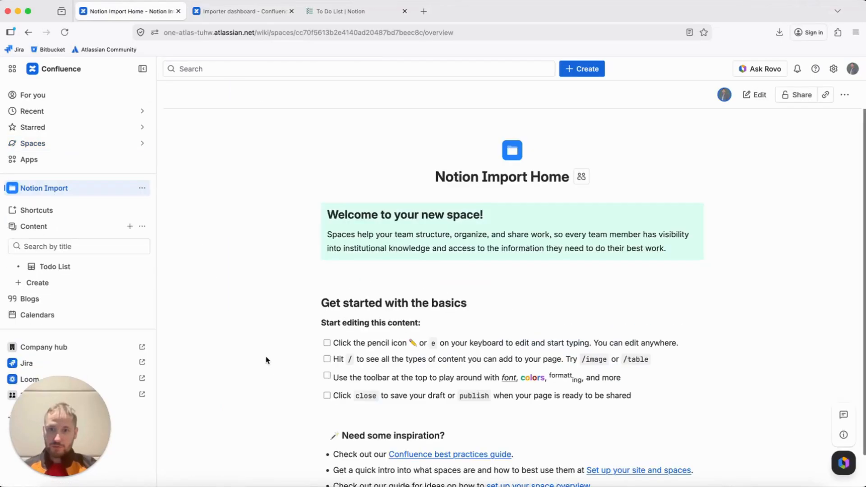
pyautogui.click(71, 272)
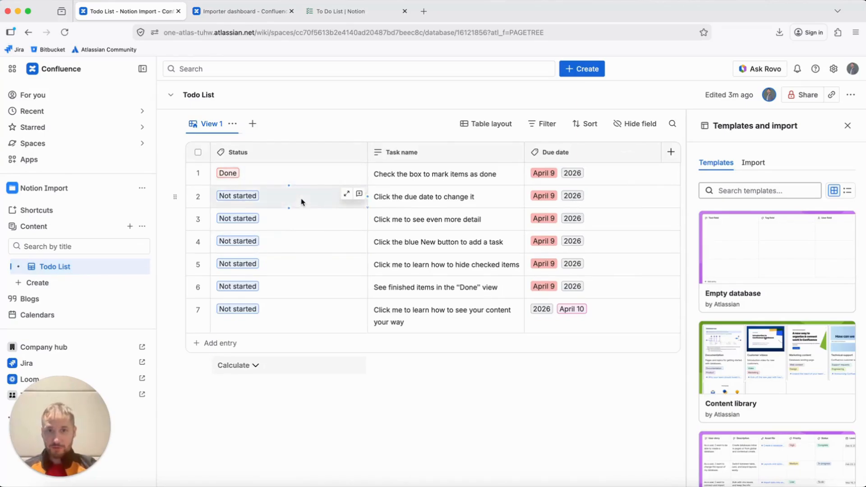
# Step: Inspect the first entry's status tag options, close the Templates and import pane, and look over the table's columns
pyautogui.click(269, 174)
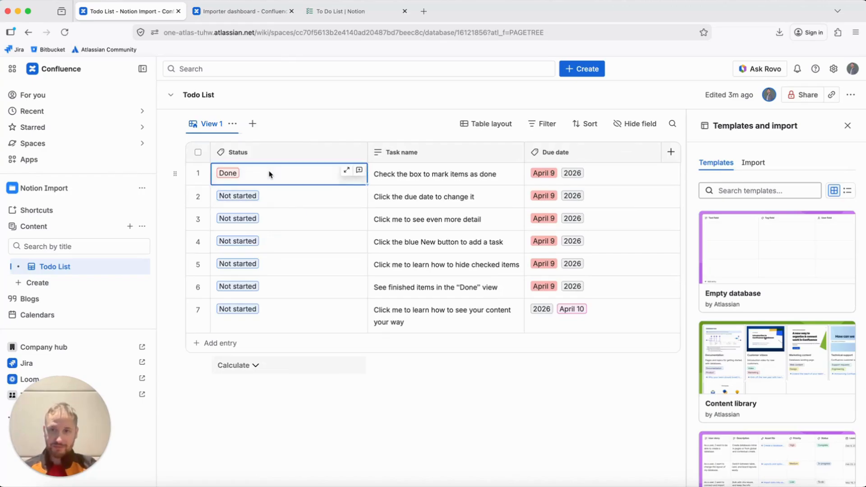
pyautogui.click(231, 175)
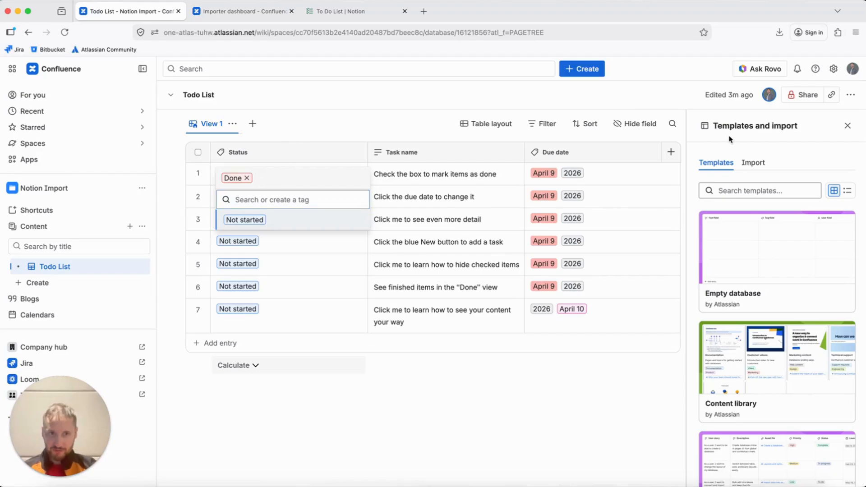
pyautogui.click(848, 128)
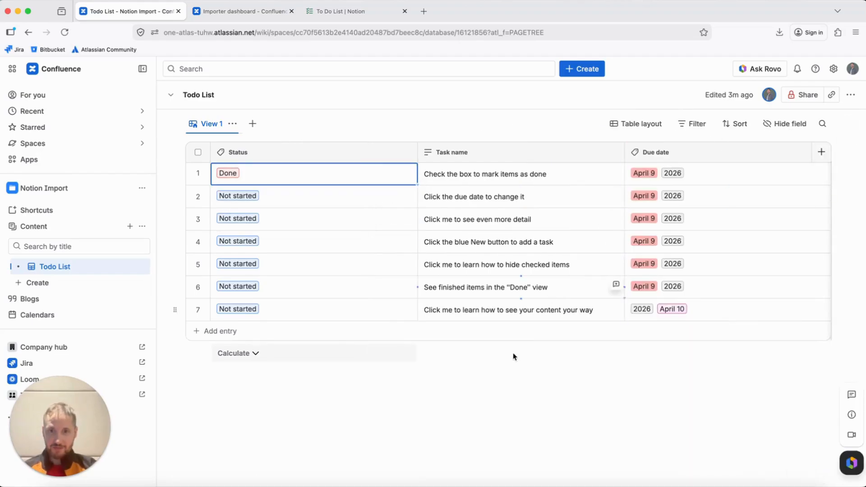
pyautogui.hscroll(1, 590, 259)
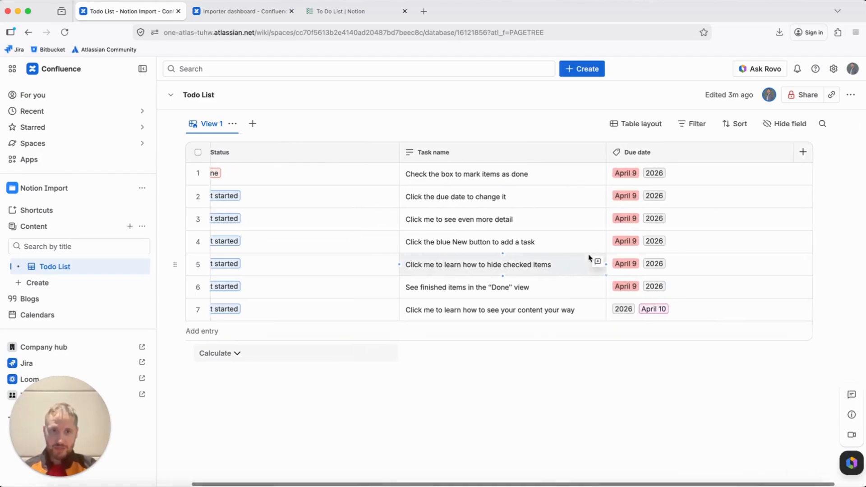
pyautogui.hscroll(-1, 589, 259)
pyautogui.hscroll(-1, 589, 258)
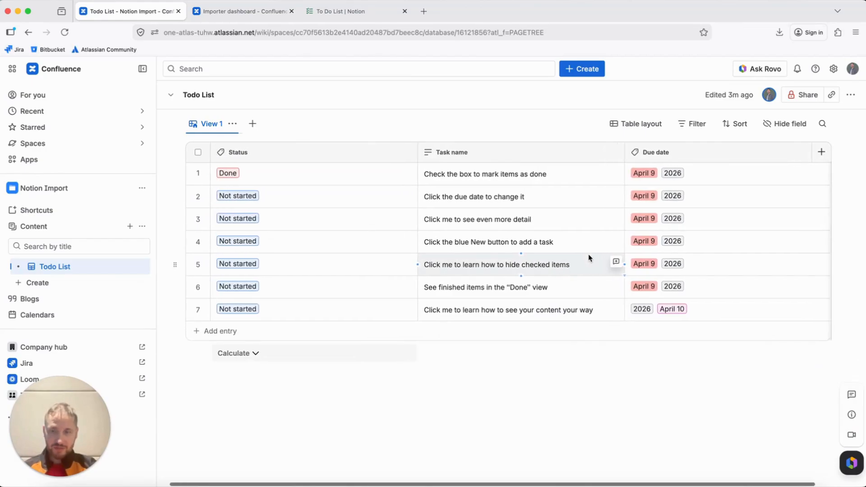